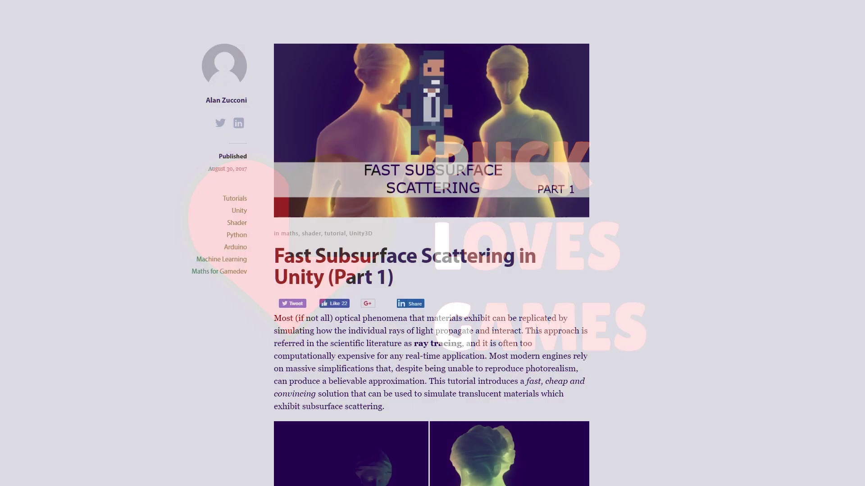
# Read the introduction of the Fast Subsurface Scattering in Unity (Part 1) article, including its comparison image
pyautogui.scroll(-3, 433, 244)
pyautogui.scroll(-2, 432, 243)
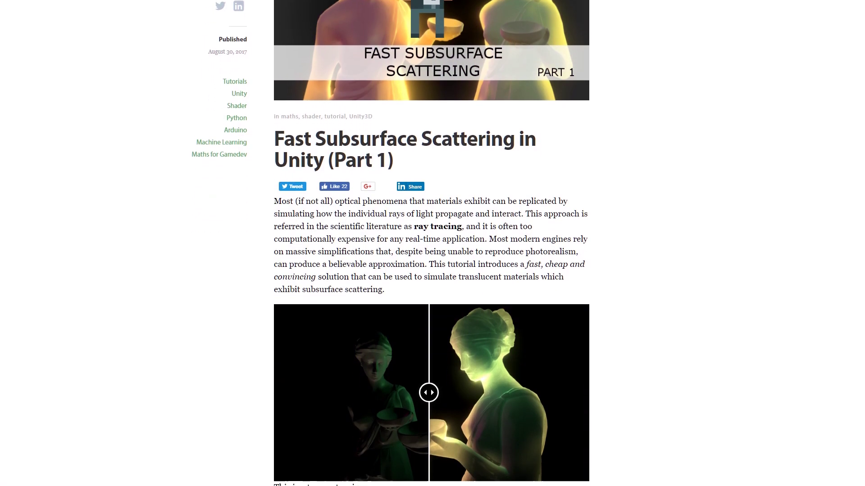
pyautogui.scroll(-3, 432, 244)
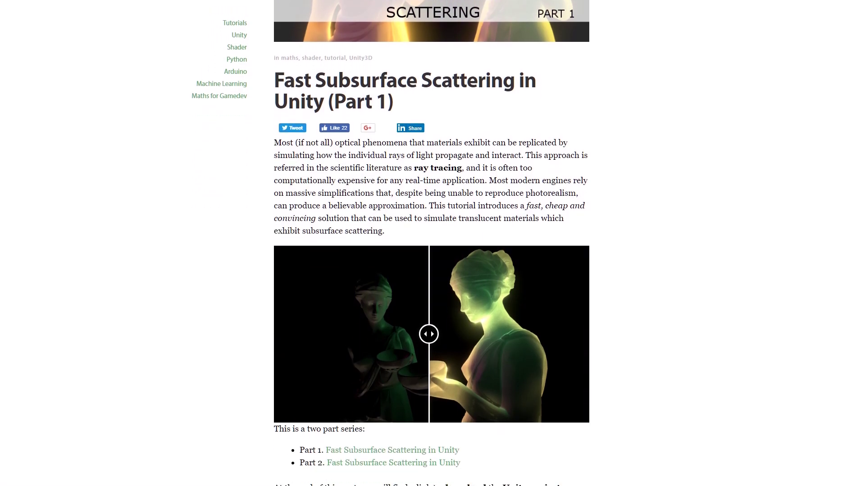
pyautogui.scroll(-2, 432, 243)
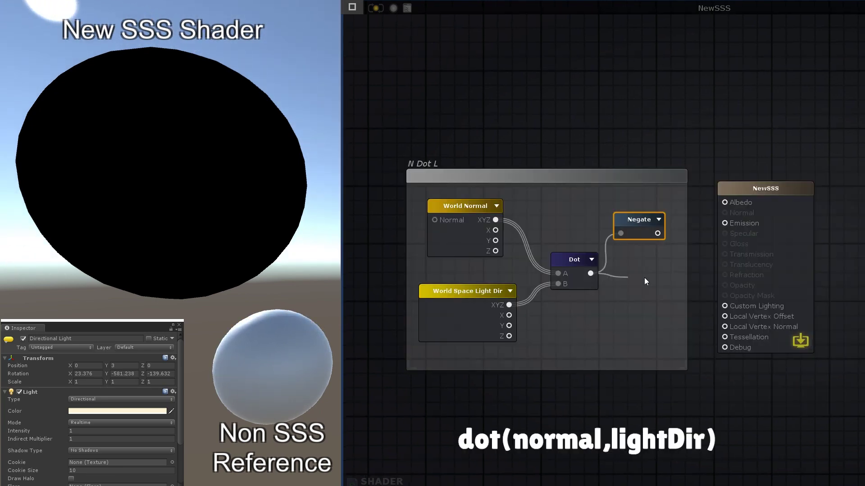
# Connect the N Dot L graph's Dot output to Custom Lighting, and replace it with the Negate output
pyautogui.moveTo(719, 304); pyautogui.dragTo(722, 306)
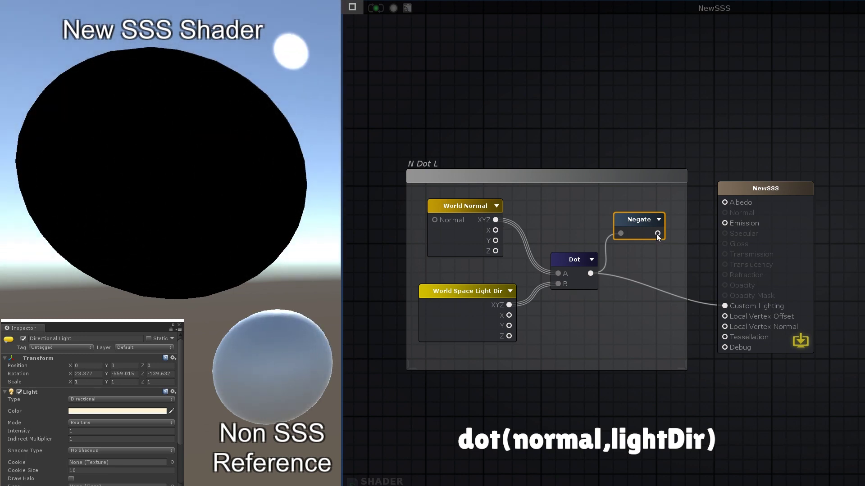
pyautogui.moveTo(657, 234); pyautogui.dragTo(723, 305)
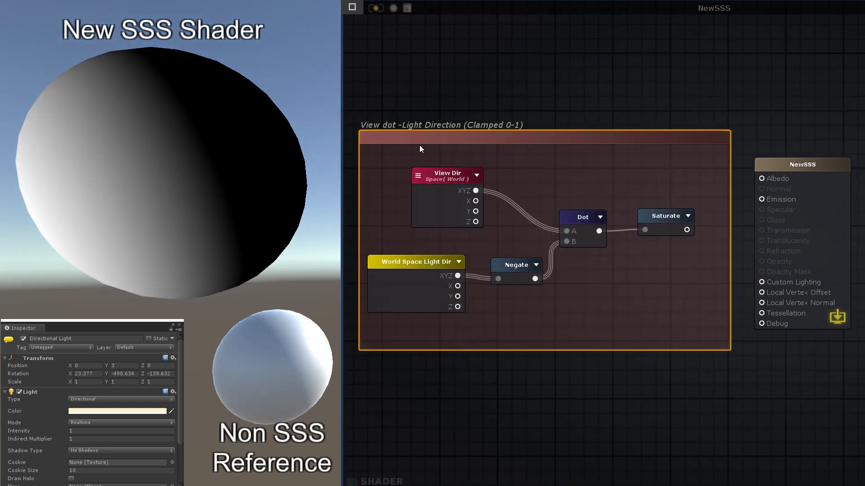
# Arrange the View Dir, light direction, Negate and Dot nodes, and connect the Saturate output to Custom Lighting
pyautogui.moveTo(452, 173); pyautogui.dragTo(440, 168)
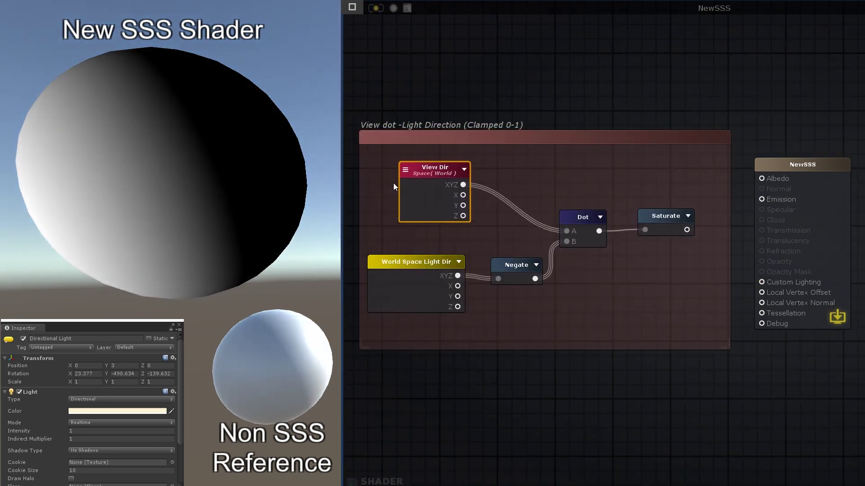
pyautogui.moveTo(414, 259); pyautogui.dragTo(415, 264)
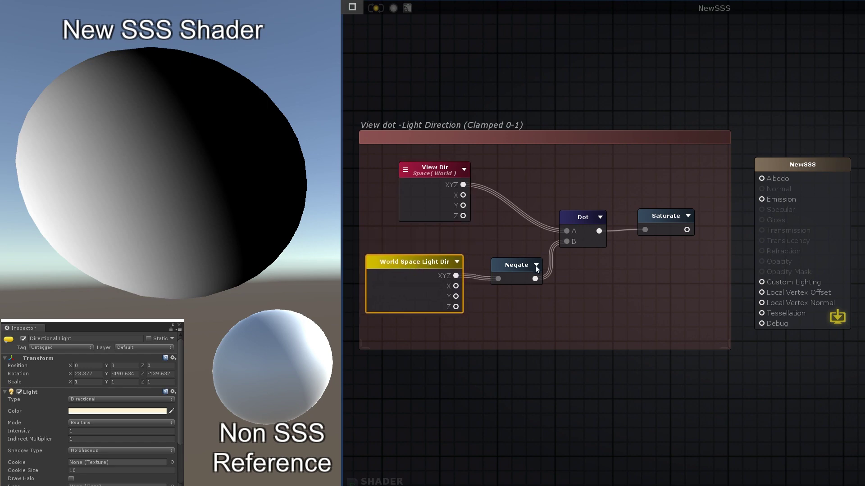
pyautogui.moveTo(519, 266); pyautogui.dragTo(517, 265)
pyautogui.moveTo(587, 217); pyautogui.dragTo(590, 219)
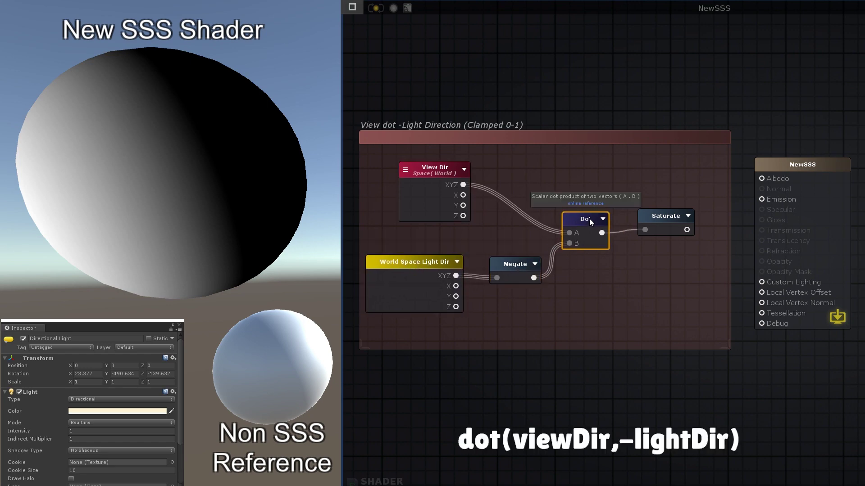
pyautogui.moveTo(725, 247); pyautogui.dragTo(761, 282)
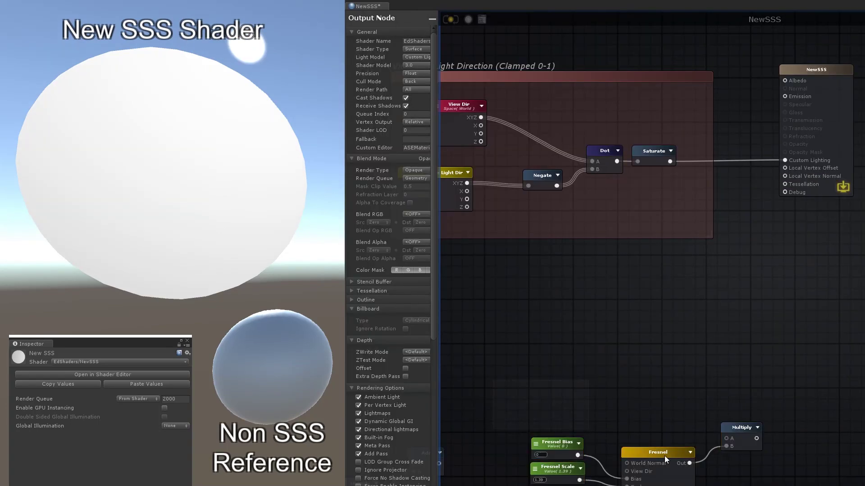
# Move the Fresnel nodes below Saturate, multiply Fresnel with Saturate into Custom Lighting, and update the shader
pyautogui.moveTo(664, 456); pyautogui.dragTo(654, 440, button='middle')
pyautogui.moveTo(654, 440); pyautogui.dragTo(658, 223)
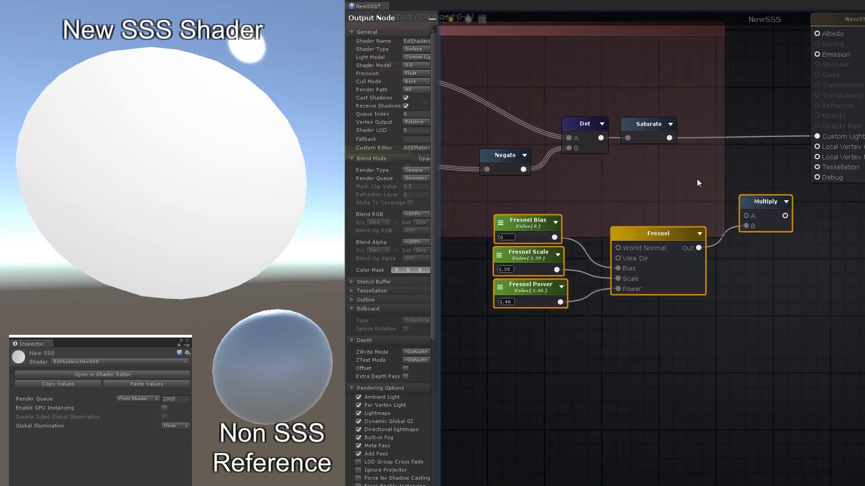
pyautogui.moveTo(696, 179); pyautogui.dragTo(746, 218, button='middle')
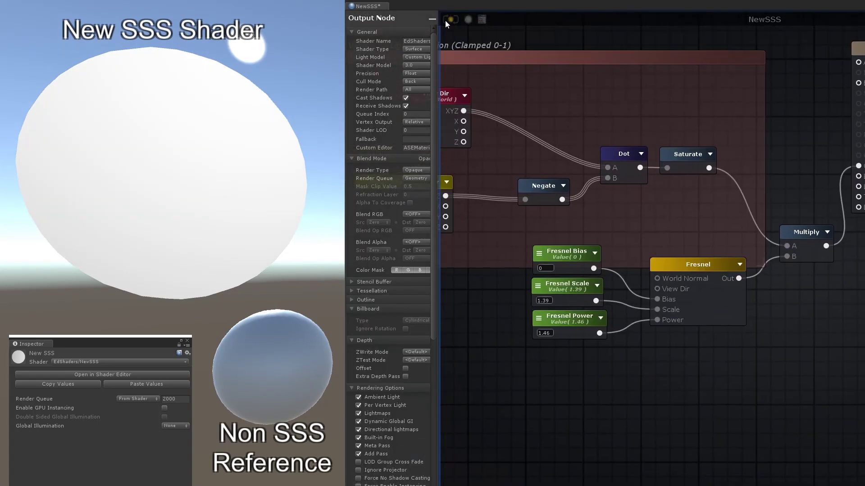
pyautogui.click(451, 19)
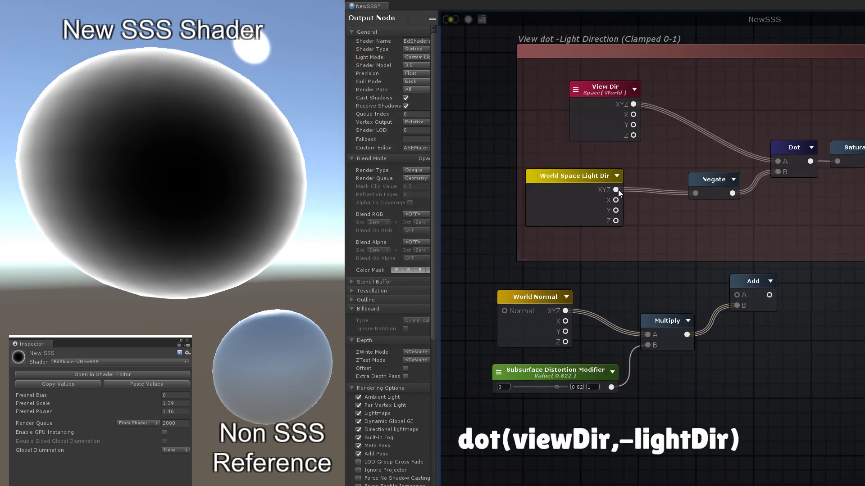
# Route World Space Light Dir through the Add node holding the distorted World Normal and into Negate
pyautogui.moveTo(616, 190); pyautogui.dragTo(695, 193)
pyautogui.moveTo(695, 197); pyautogui.dragTo(658, 211, button='middle')
pyautogui.scroll(-2, 684, 247)
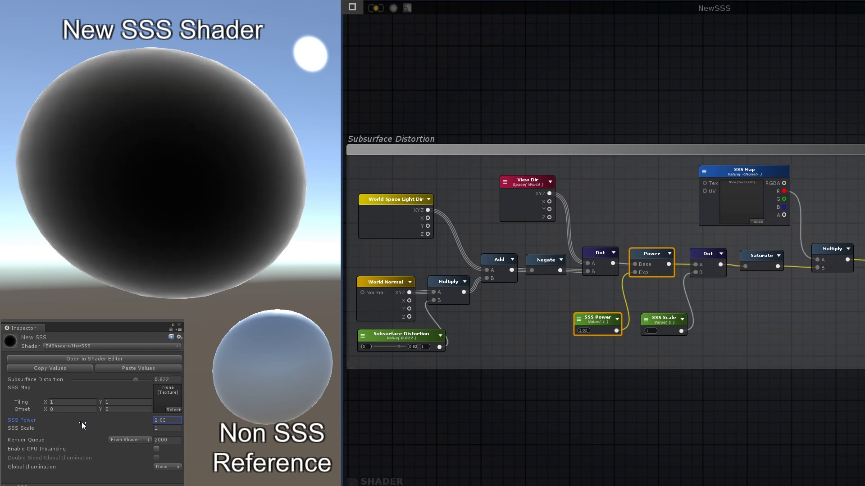
# Try a different SSS Scale and undo it, and adjust the SSS Map's Y tiling to 0.98 and Y offset to -1.16
pyautogui.moveTo(71, 428); pyautogui.dragTo(127, 430)
pyautogui.hotkey('ctrl', 'z')
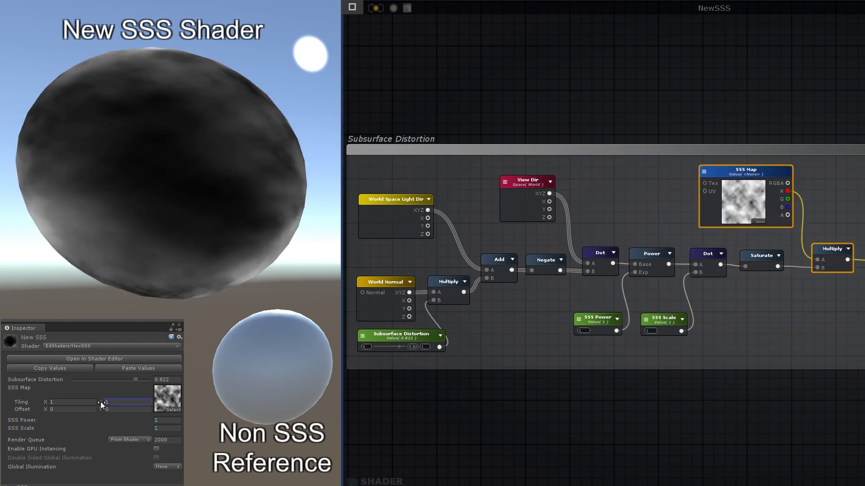
pyautogui.moveTo(101, 402); pyautogui.dragTo(115, 410)
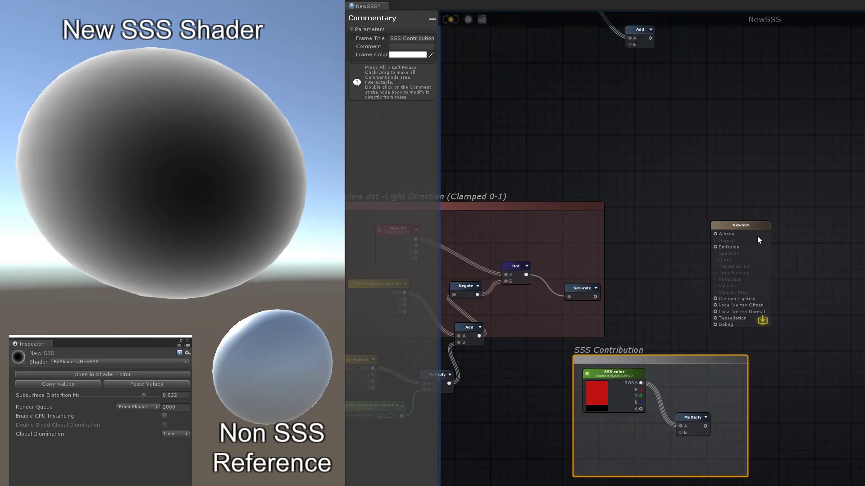
# Move the SSS Contribution frame beside the output node, multiply Saturate with SSS color into Custom Lighting, and save
pyautogui.click(807, 251)
pyautogui.moveTo(705, 356); pyautogui.dragTo(741, 220)
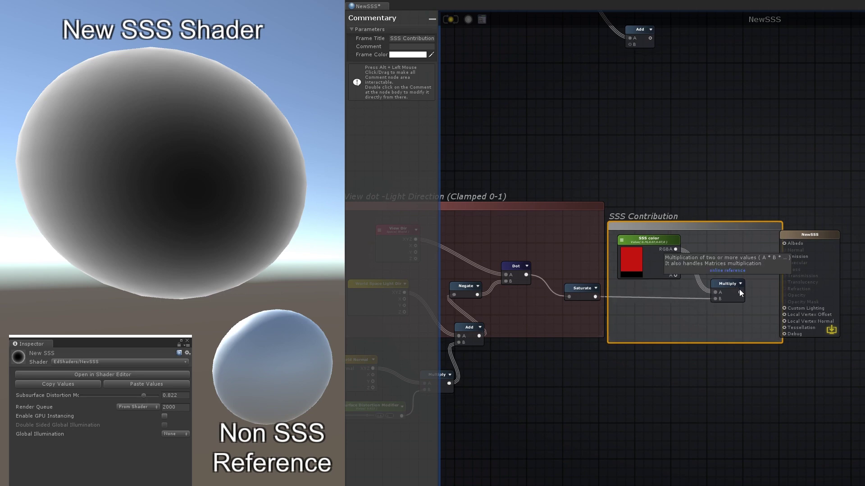
pyautogui.hotkey('ctrl', 's')
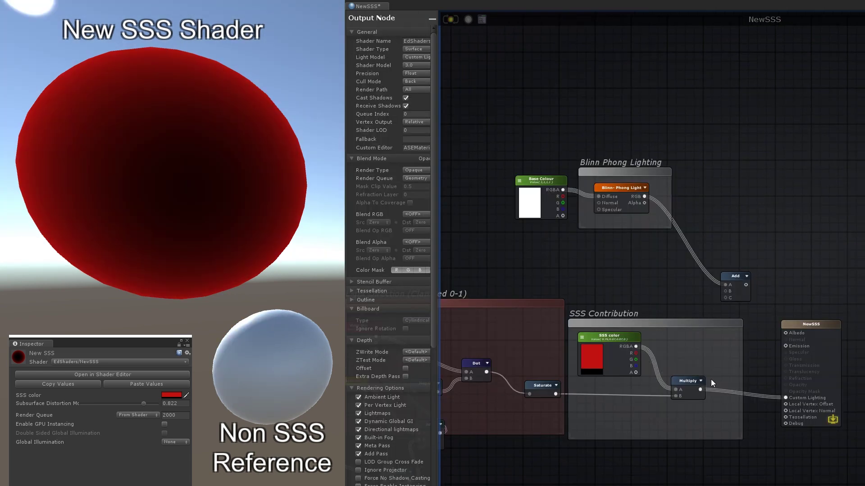
# Add the SSS Contribution to the Blinn Phong lighting, feed the sum into Custom Lighting, and save the shader
pyautogui.moveTo(728, 293); pyautogui.dragTo(785, 398)
pyautogui.hotkey('ctrl', 's')
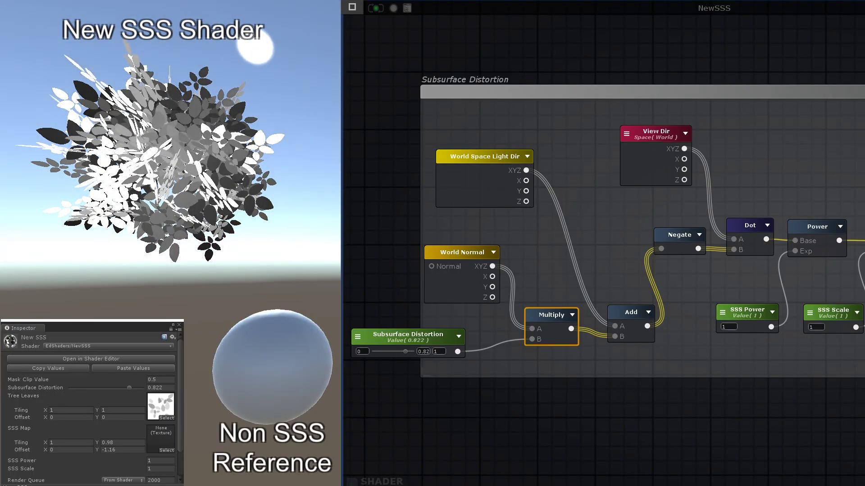
# Try bypassing the distortion by wiring World Space Light Dir directly to Negate, and reconnect the Add output to Negate
pyautogui.moveTo(655, 243); pyautogui.dragTo(660, 248)
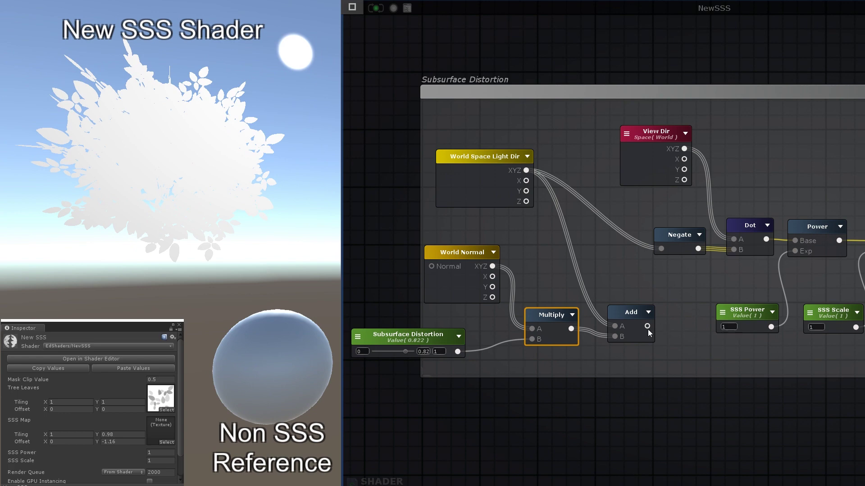
pyautogui.moveTo(647, 329); pyautogui.dragTo(661, 249)
pyautogui.click(461, 252)
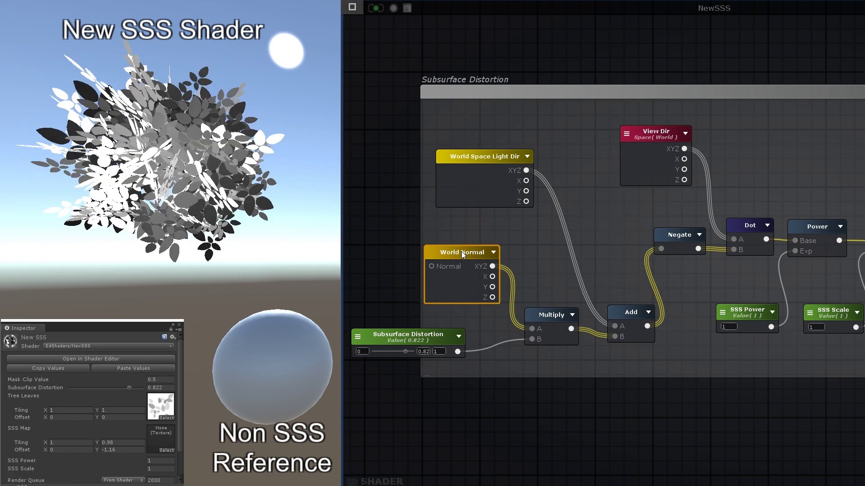
pyautogui.moveTo(461, 252); pyautogui.dragTo(459, 255)
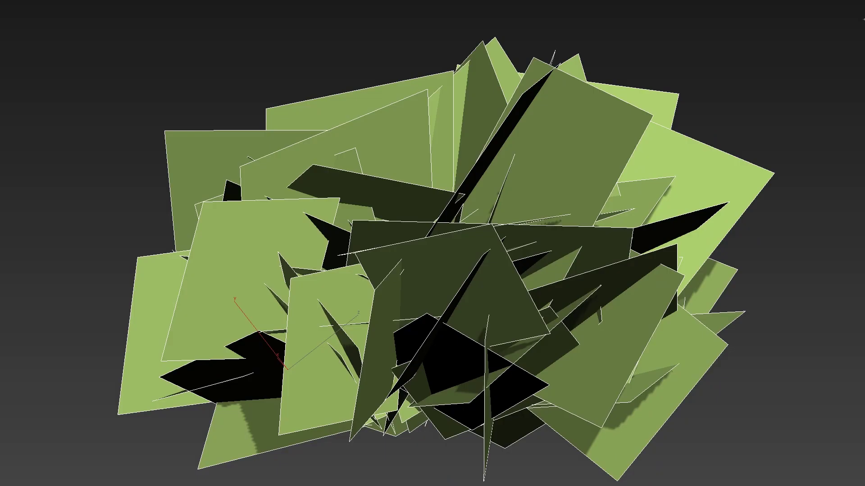
# Select all of the foliage mesh's planes in the 3D modelling viewport
pyautogui.hotkey('ctrl', 'a')
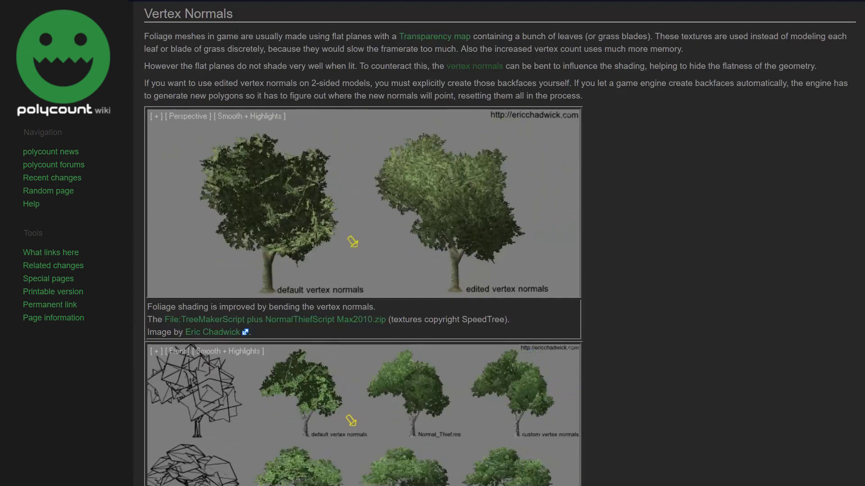
# Read the polycount wiki's Vertex Normals section and compare default and edited foliage normals
pyautogui.scroll(-1, 500, 253)
pyautogui.scroll(-6, 500, 252)
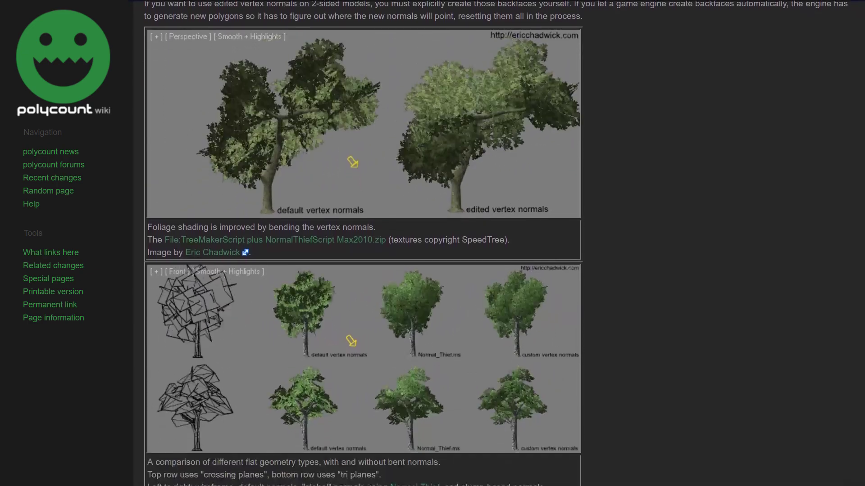
pyautogui.scroll(-8, 351, 109)
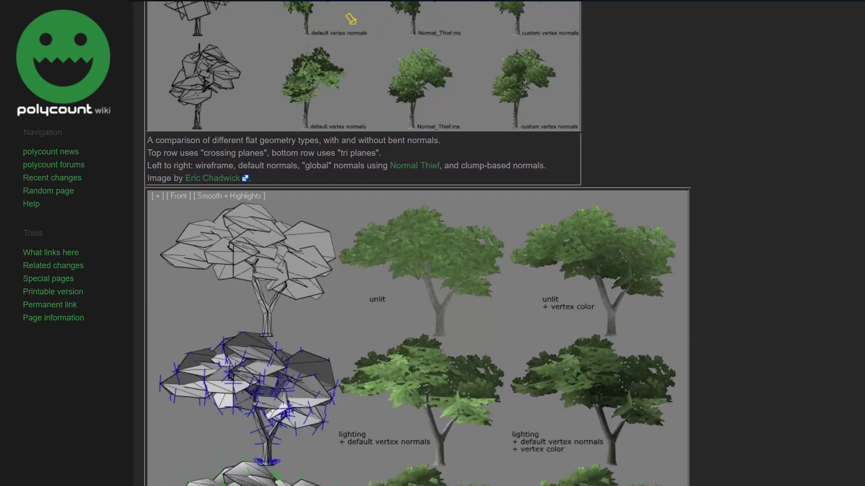
pyautogui.scroll(-3, 500, 243)
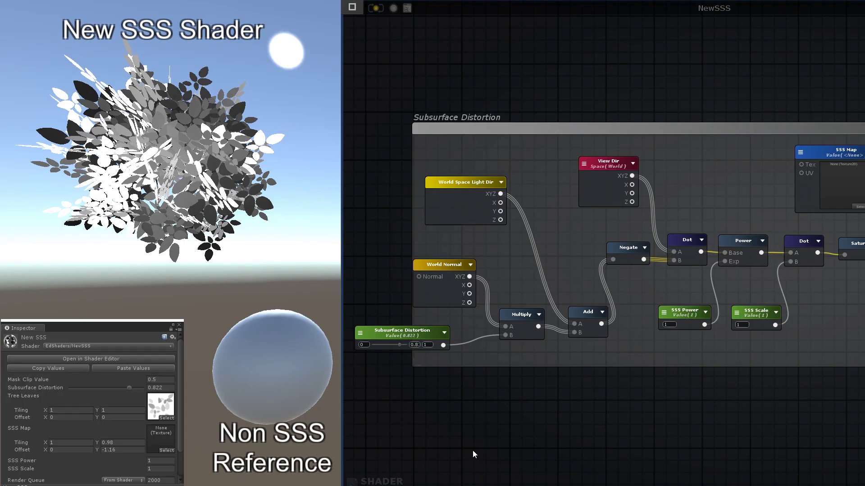
# Place the Vertex Position, Transform Direction and Normalize nodes below Subsurface Distortion, and connect Normalize to Multiply A instead of World Normal
pyautogui.moveTo(471, 451); pyautogui.dragTo(516, 373, button='middle')
pyautogui.moveTo(498, 434); pyautogui.dragTo(496, 315)
pyautogui.moveTo(496, 315); pyautogui.dragTo(519, 360, button='middle')
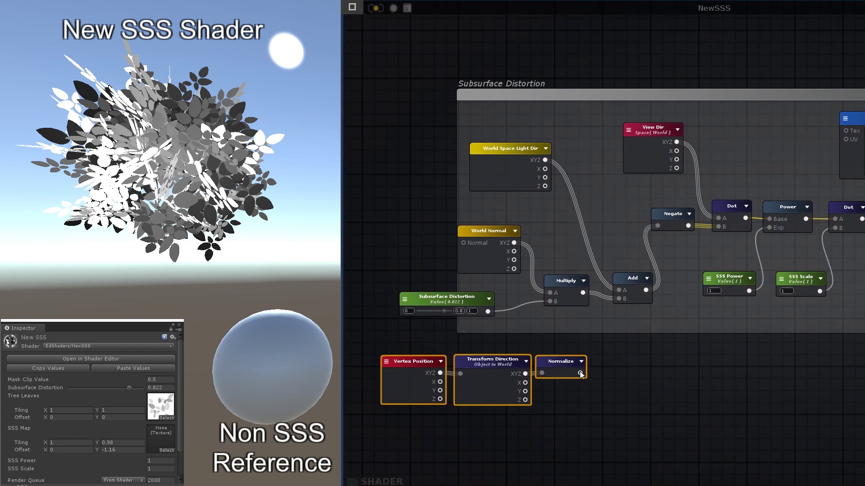
pyautogui.moveTo(579, 373)
pyautogui.mouseDown()
pyautogui.moveTo(535, 324)
pyautogui.moveTo(542, 291)
pyautogui.moveTo(550, 292)
pyautogui.mouseUp()
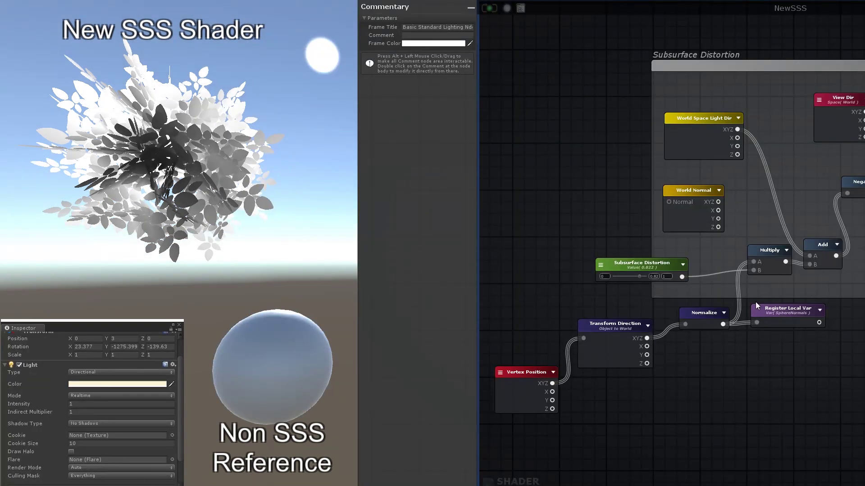
# Search the nodes for "vertex" and add a Vertex Color node below the Subsurface Distortion frame
pyautogui.moveTo(842, 380); pyautogui.dragTo(626, 392, button='middle')
pyautogui.moveTo(785, 372); pyautogui.dragTo(653, 367, button='middle')
pyautogui.click(645, 358)
pyautogui.rightClick(644, 358)
pyautogui.write('ve')
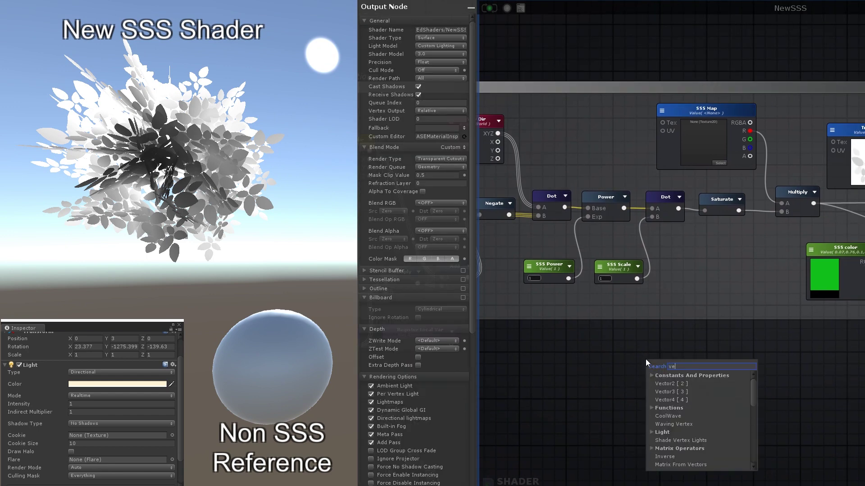
pyautogui.write('rtex')
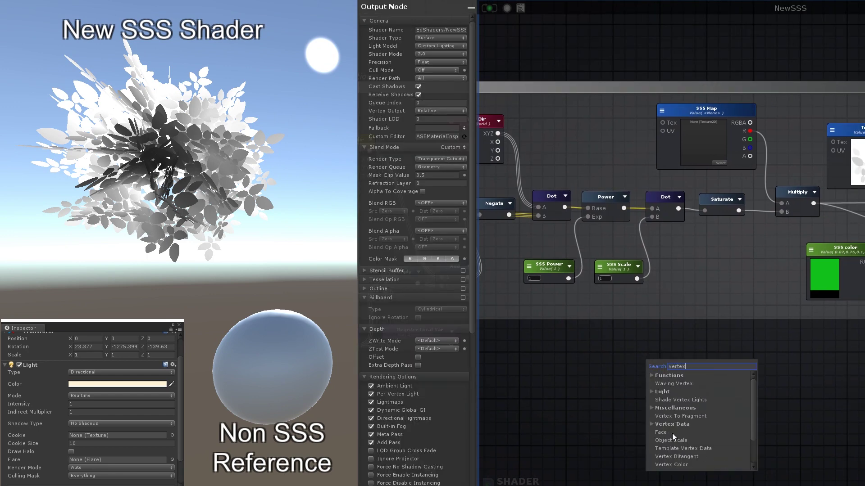
pyautogui.click(678, 448)
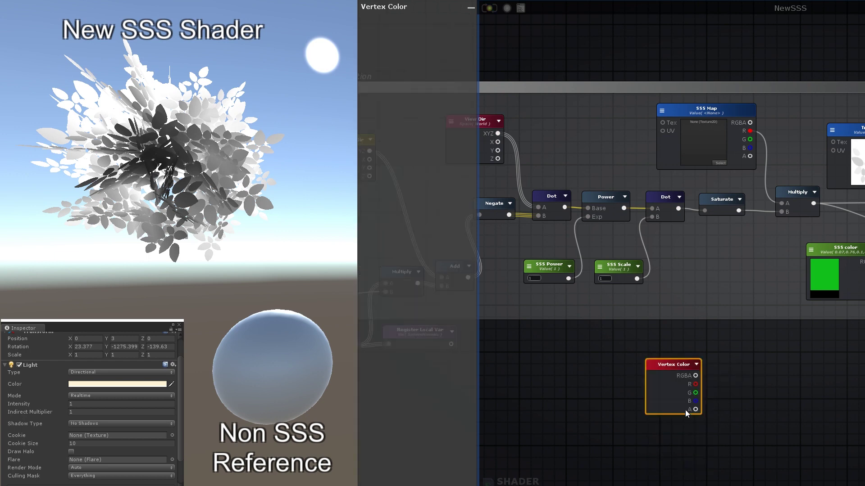
# Try connecting Vertex Color's alpha to the C input of the SSS Map Multiply node, and break the link
pyautogui.moveTo(679, 369); pyautogui.dragTo(676, 361)
pyautogui.moveTo(692, 401); pyautogui.dragTo(782, 220)
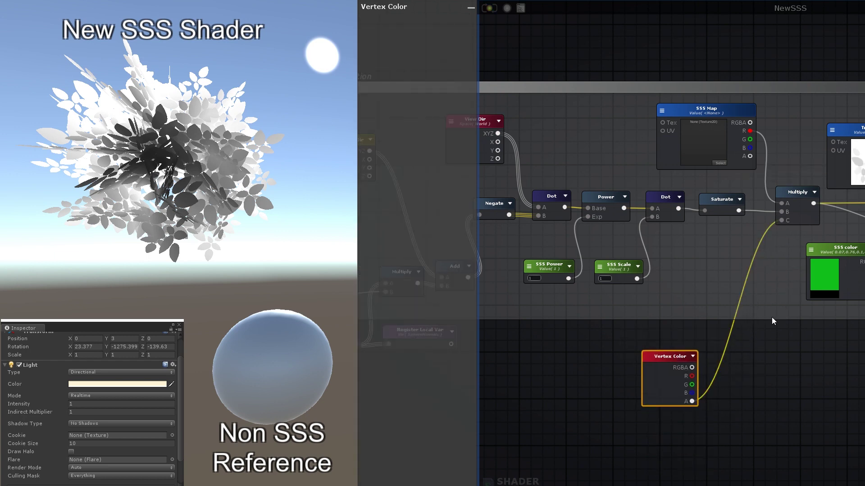
pyautogui.keyDown('alt'); pyautogui.click(782, 220); pyautogui.keyUp('alt')
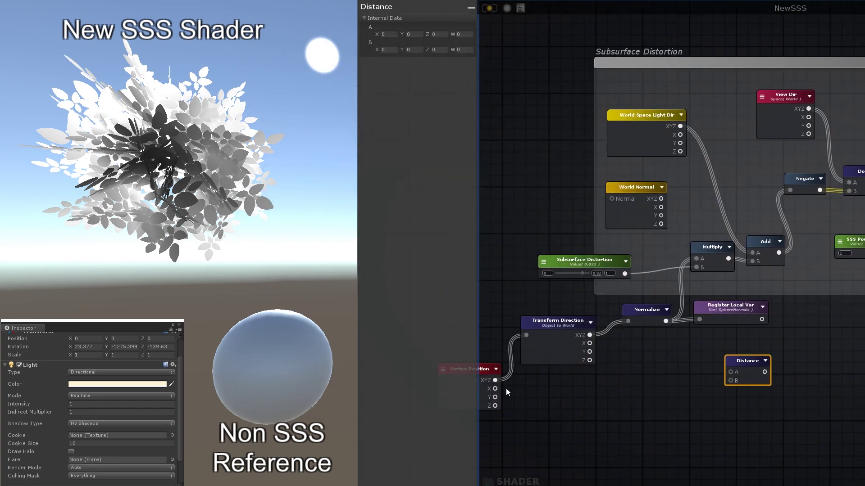
# Connect Vertex Position to Distance A, and link the Distance output to the C input of the SSS Map Multiply node
pyautogui.moveTo(495, 381); pyautogui.dragTo(730, 372)
pyautogui.moveTo(722, 368); pyautogui.dragTo(572, 364, button='right')
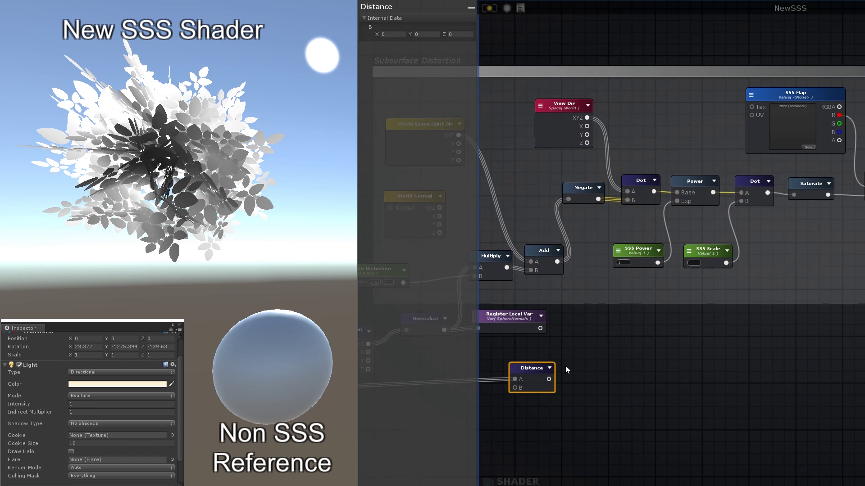
pyautogui.moveTo(540, 368); pyautogui.dragTo(763, 332)
pyautogui.moveTo(763, 332); pyautogui.dragTo(673, 365, button='right')
pyautogui.moveTo(670, 368); pyautogui.dragTo(764, 225)
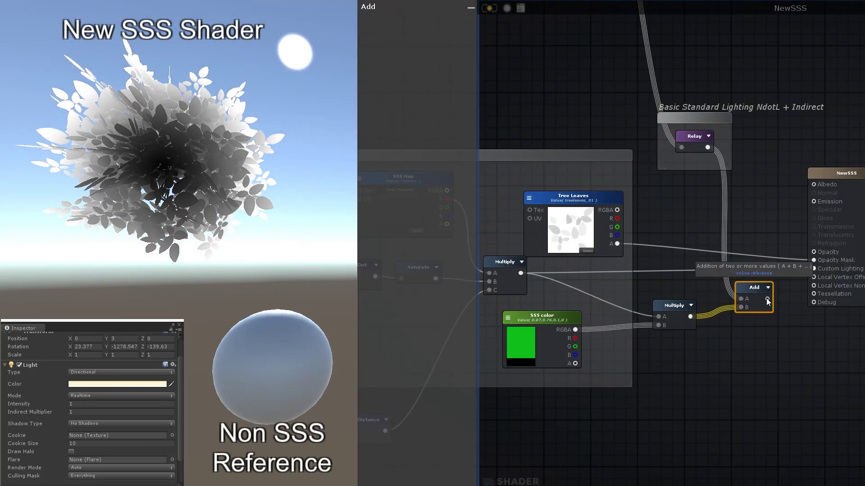
# Connect the Add output to Custom Lighting and set the SSS color to red-orange, D42F1300
pyautogui.moveTo(803, 268); pyautogui.dragTo(806, 269)
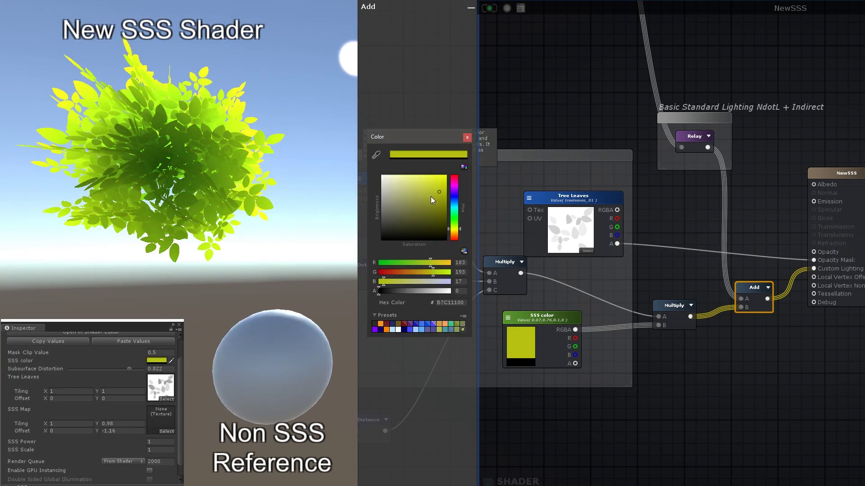
pyautogui.moveTo(431, 197)
pyautogui.mouseDown()
pyautogui.moveTo(441, 180)
pyautogui.moveTo(439, 187)
pyautogui.mouseUp()
pyautogui.click(455, 238)
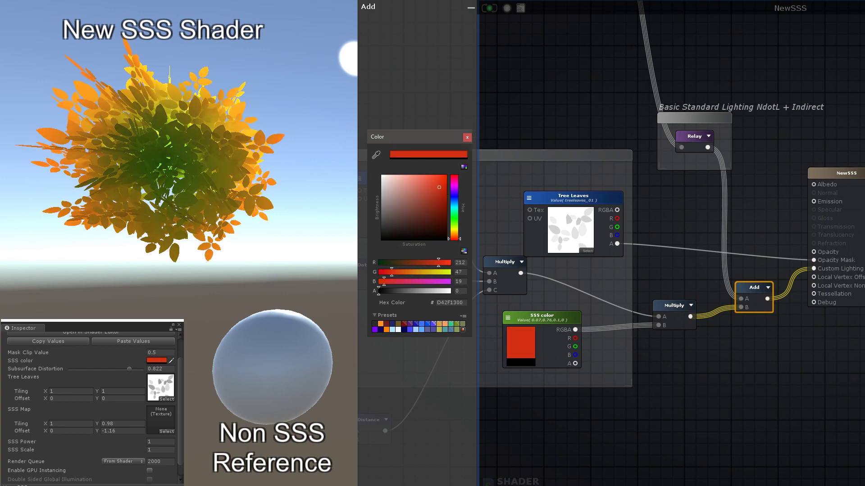